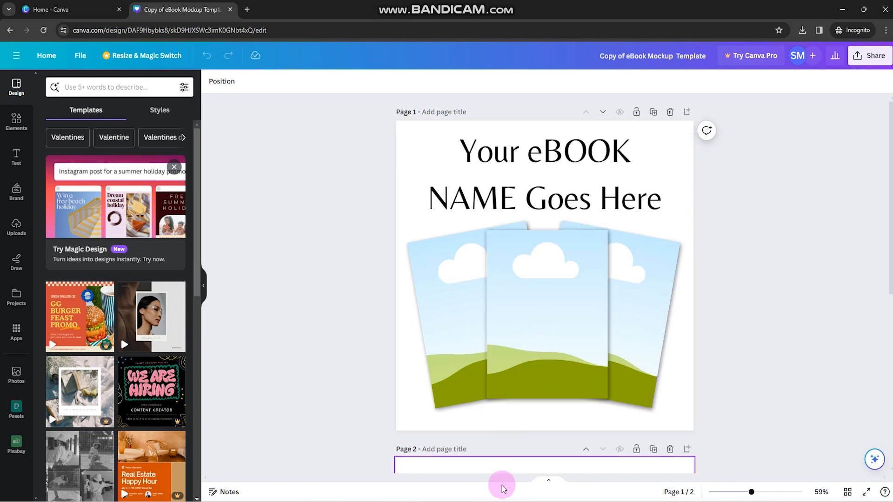
Switch to Acrobat and bring the whole cover page of the "5 Tips" eBook PDF into view.
{"action": "left_click", "coordinate": [581, 501]}
{"action": "mouse_move", "coordinate": [494, 501]}
{"action": "left_click", "coordinate": [543, 461]}
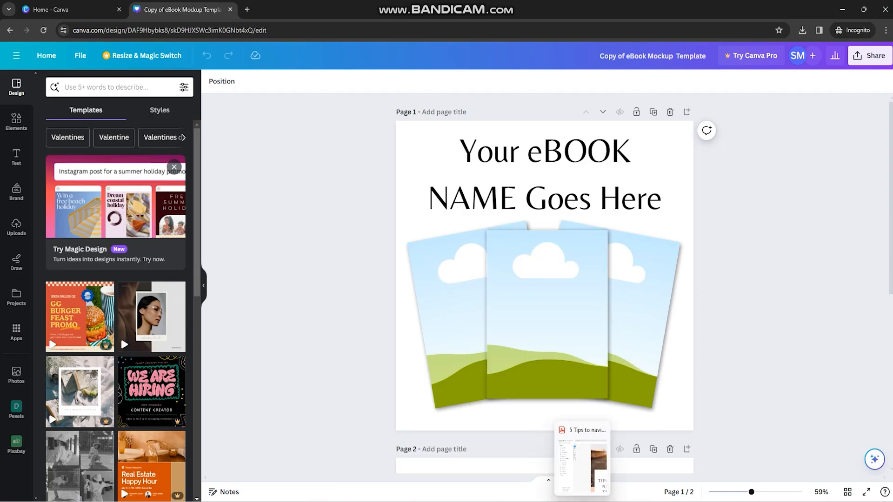
{"action": "left_click", "coordinate": [582, 501]}
{"action": "scroll", "coordinate": [658, 144], "scroll_direction": "down", "scroll_amount": 1}
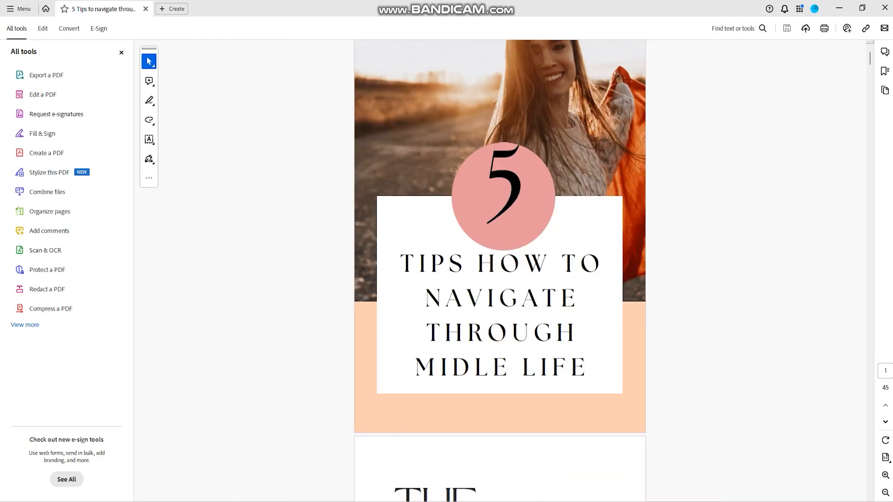
Capture the eBook's full cover page as a rectangular screenshot with Snipping Tool.
{"action": "mouse_move", "coordinate": [414, 501]}
{"action": "type", "text": "sni"}
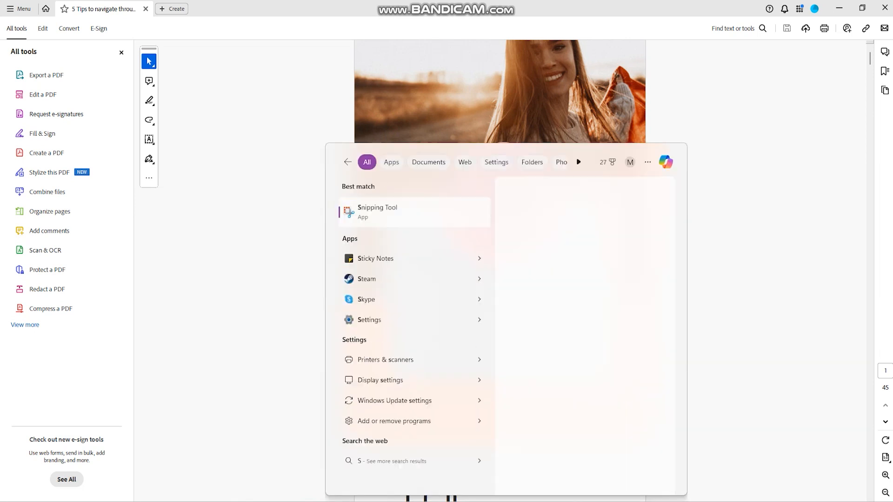
{"action": "left_click", "coordinate": [385, 217]}
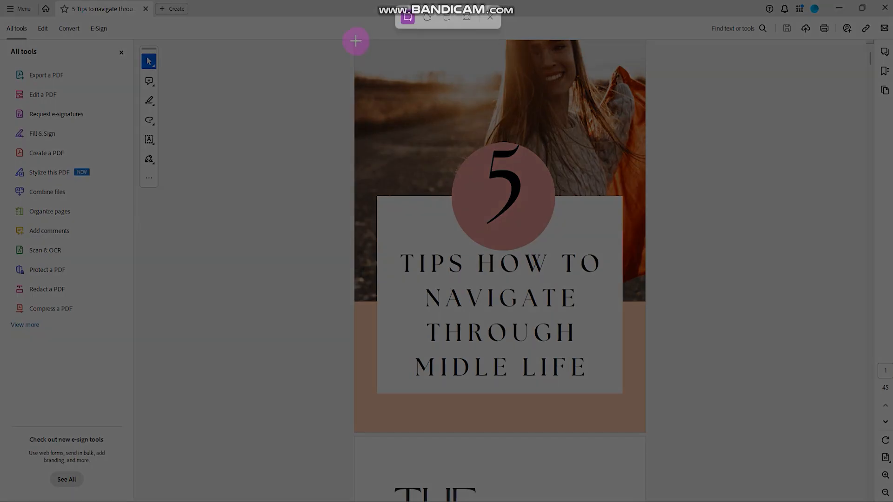
{"action": "left_click_drag", "start_coordinate": [355, 40], "coordinate": [644, 431]}
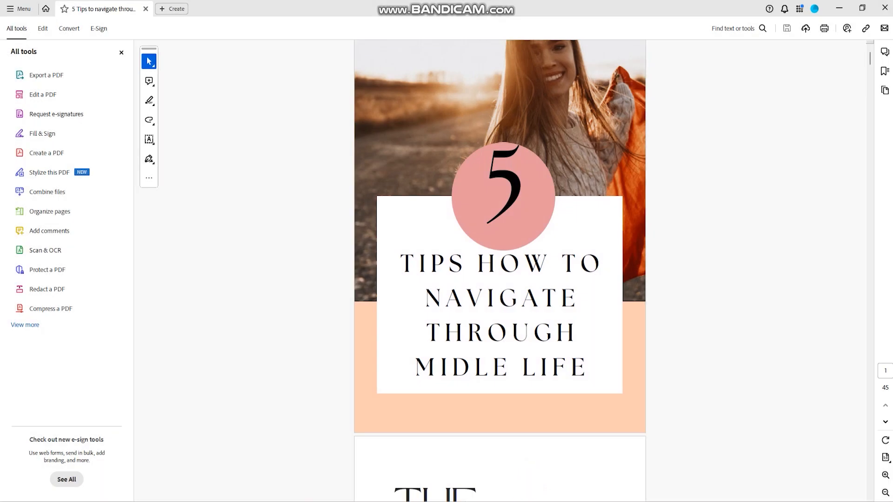
Switch to Canva, paste the captured cover onto page 1 and place it in the centre frame.
{"action": "left_click", "coordinate": [542, 465]}
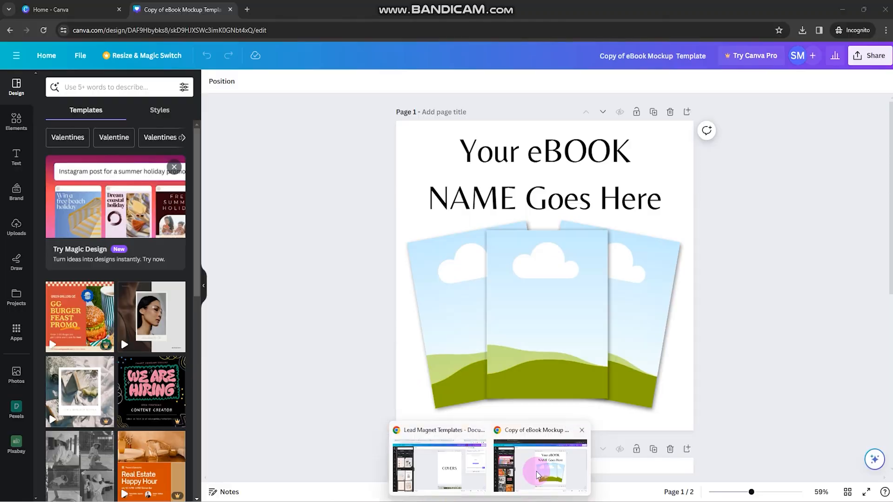
{"action": "right_click", "coordinate": [415, 222]}
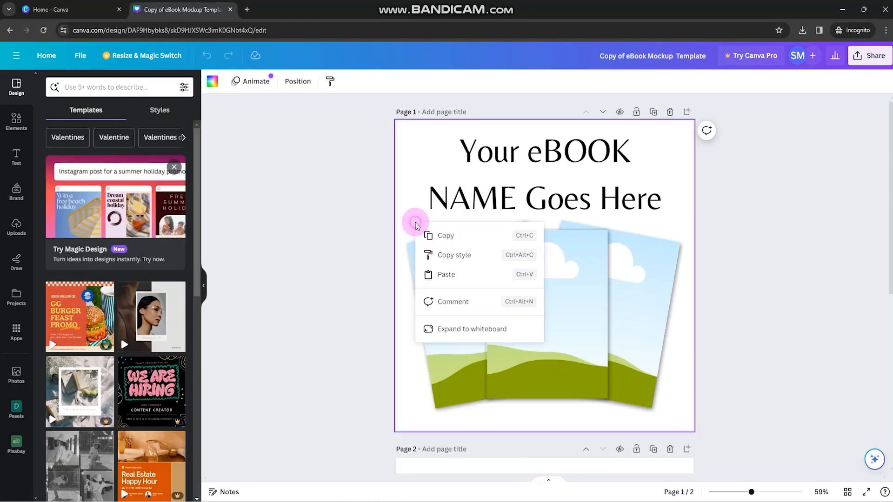
{"action": "left_click", "coordinate": [423, 273]}
{"action": "left_click", "coordinate": [573, 259]}
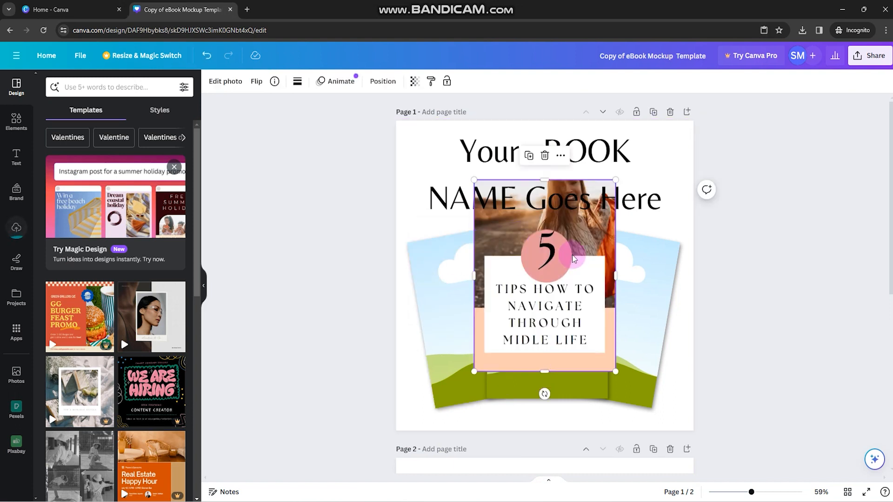
{"action": "left_click_drag", "start_coordinate": [536, 244], "coordinate": [536, 285]}
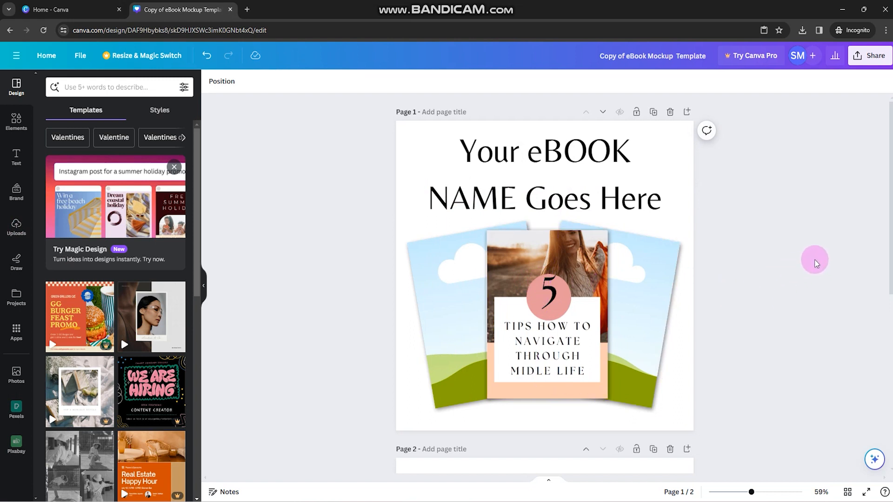
Switch to Acrobat and capture the "The Content" page of the eBook with Snipping Tool.
{"action": "left_click", "coordinate": [580, 500]}
{"action": "scroll", "coordinate": [564, 337], "scroll_direction": "down", "scroll_amount": 6}
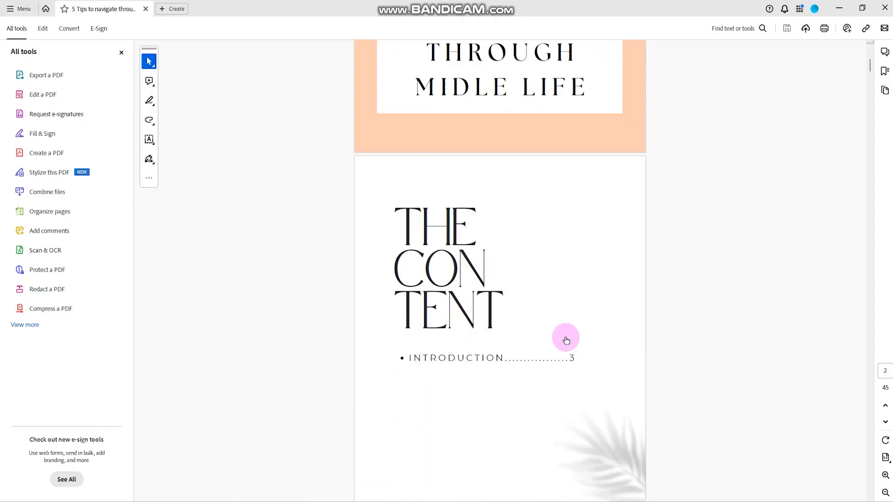
{"action": "scroll", "coordinate": [566, 340], "scroll_direction": "down", "scroll_amount": 2}
{"action": "left_click", "coordinate": [589, 490]}
{"action": "left_click", "coordinate": [45, 17]}
{"action": "left_click_drag", "start_coordinate": [356, 64], "coordinate": [643, 455]}
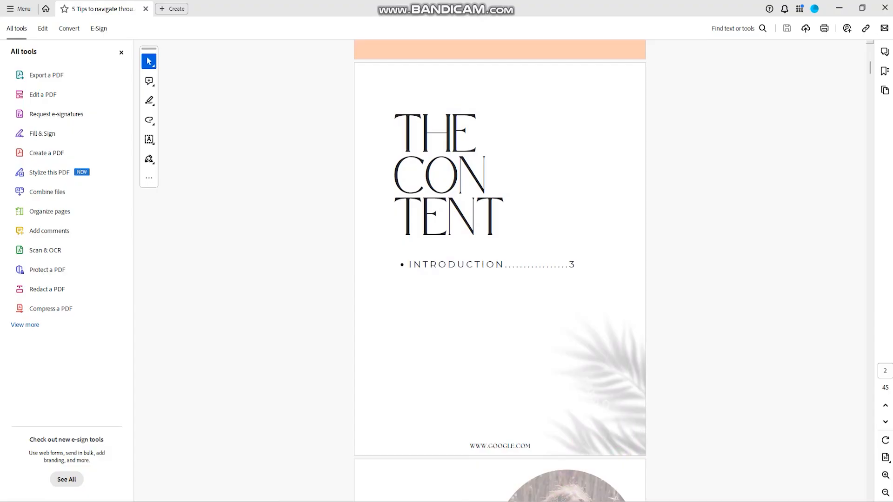
Switch to Canva, paste the captured contents page onto page 1 and place it in the right-hand frame.
{"action": "mouse_move", "coordinate": [488, 494]}
{"action": "left_click", "coordinate": [545, 468]}
{"action": "left_click", "coordinate": [662, 228]}
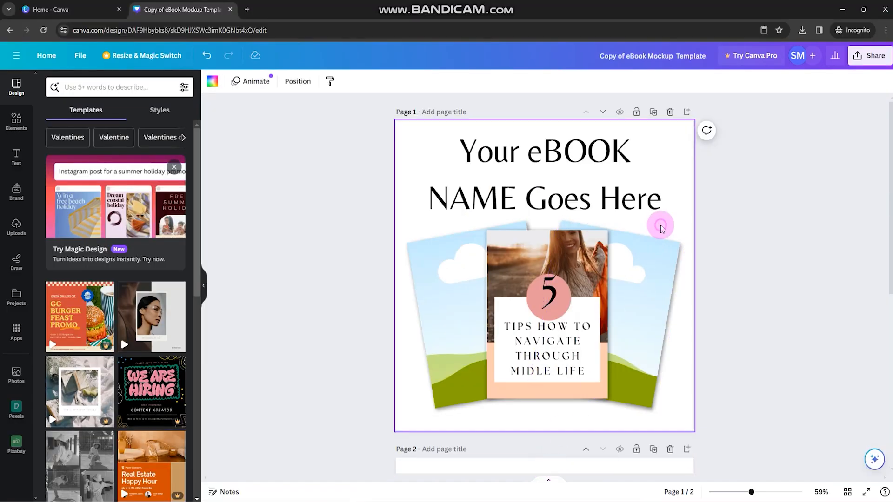
{"action": "key", "text": "ctrl+v"}
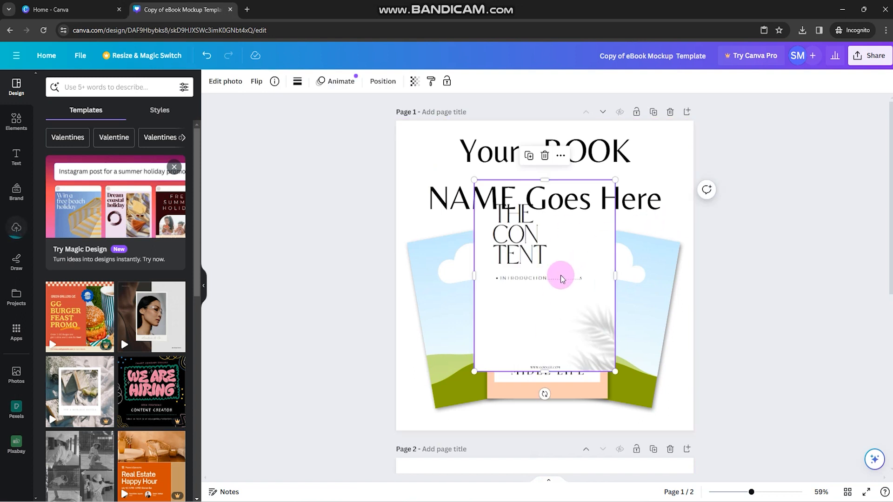
{"action": "left_click_drag", "start_coordinate": [538, 256], "coordinate": [493, 332]}
{"action": "left_click", "coordinate": [459, 293]}
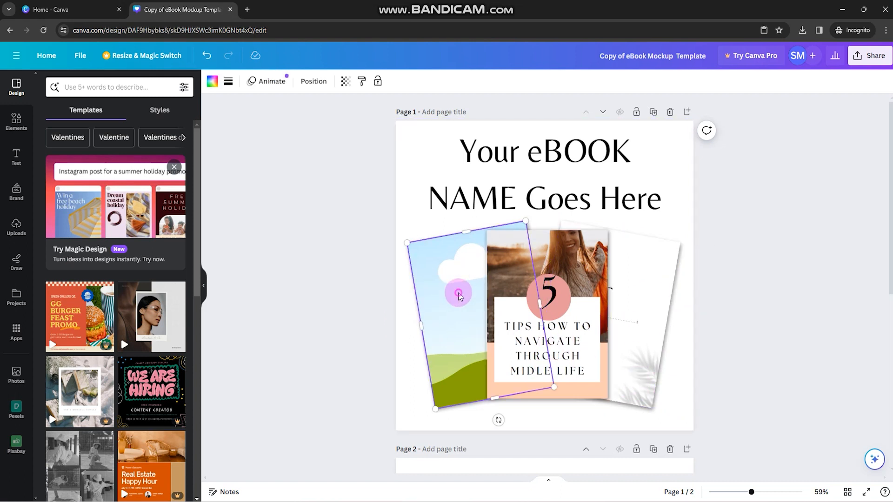
Try the Drop, Outline and Glow shadow effects on the cover image in the centre frame.
{"action": "left_click", "coordinate": [558, 325]}
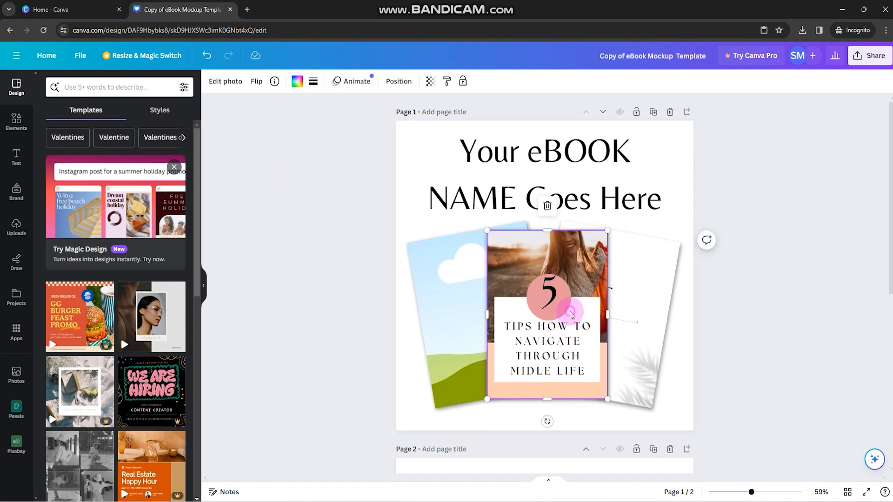
{"action": "left_click", "coordinate": [224, 83]}
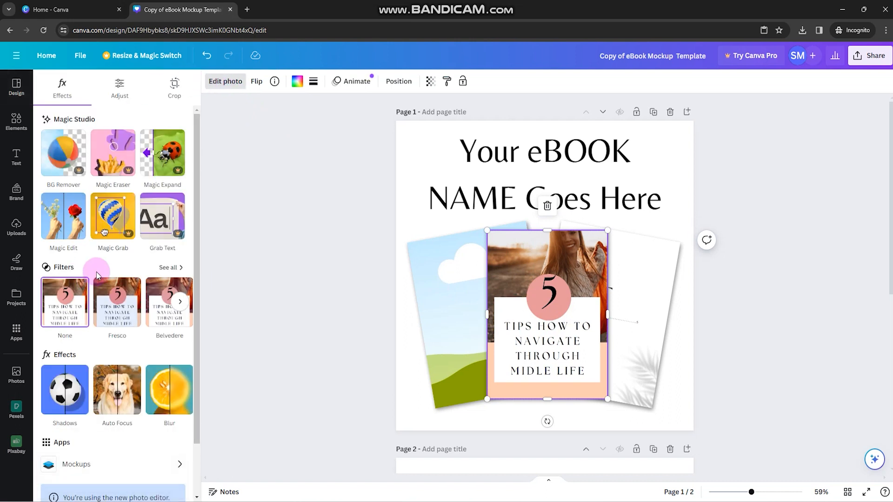
{"action": "left_click", "coordinate": [66, 391]}
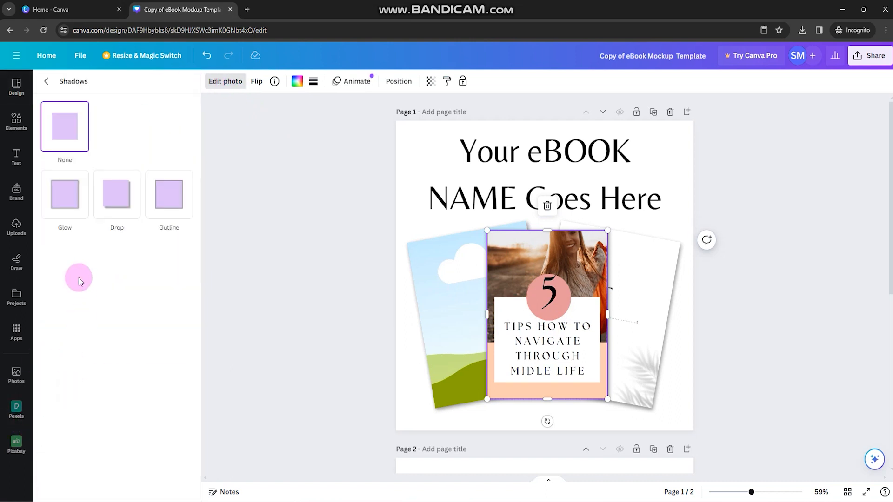
{"action": "left_click", "coordinate": [115, 199]}
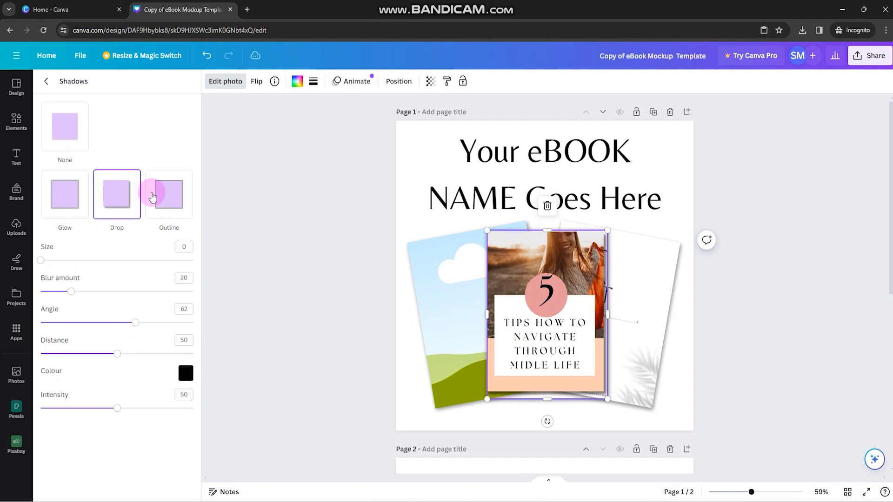
{"action": "left_click", "coordinate": [169, 193]}
{"action": "left_click", "coordinate": [65, 193]}
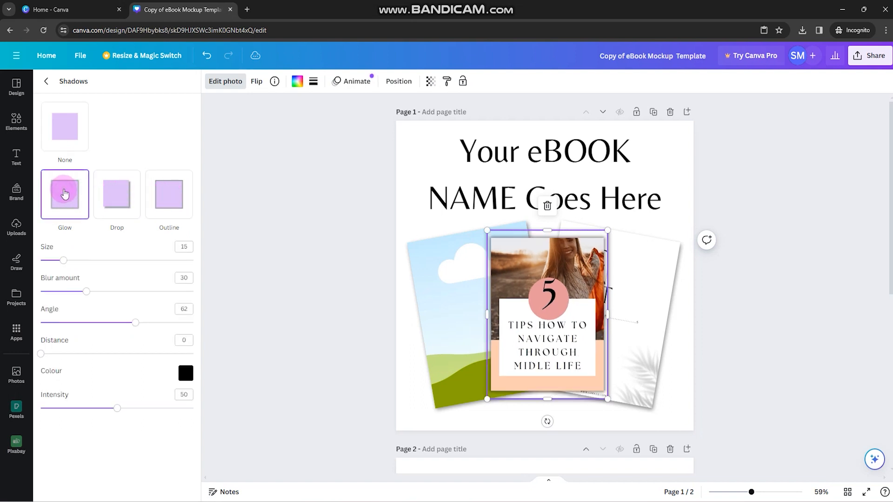
Set the cover's Glow shadow to angle 100, distance 33 and intensity 40, and increase its blur amount.
{"action": "left_click_drag", "start_coordinate": [134, 323], "coordinate": [205, 325]}
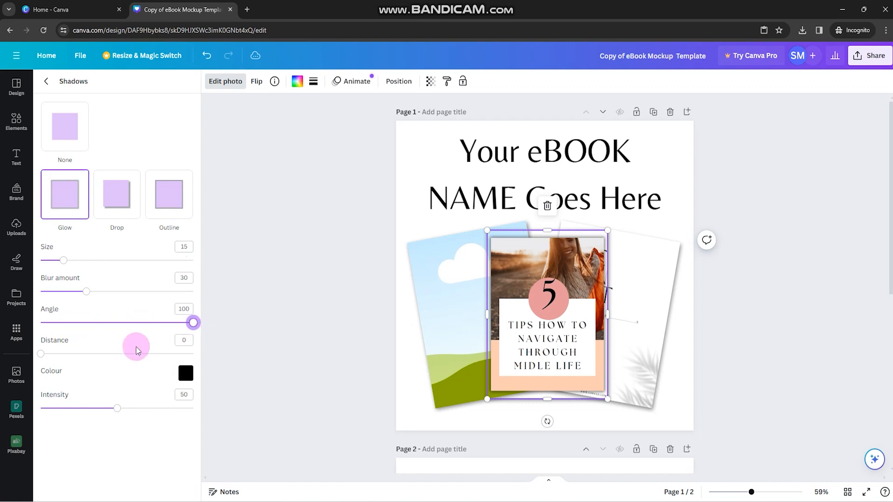
{"action": "left_click_drag", "start_coordinate": [42, 354], "coordinate": [90, 353]}
{"action": "left_click_drag", "start_coordinate": [66, 406], "coordinate": [117, 410]}
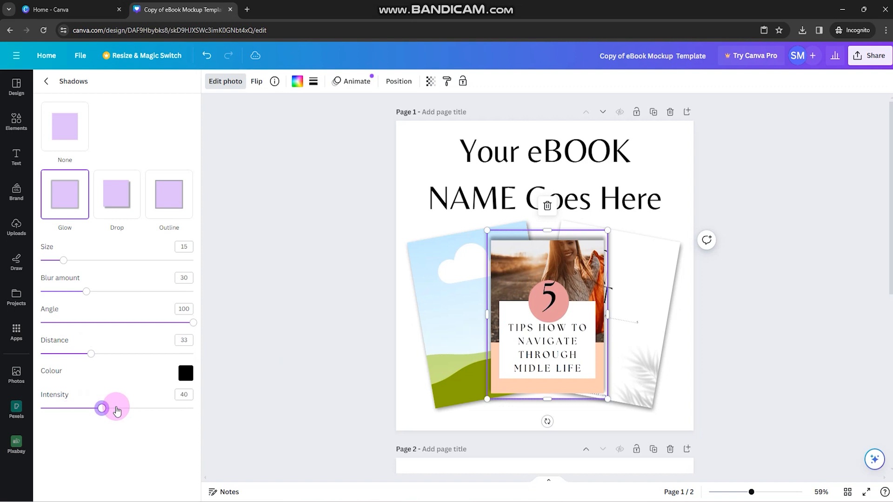
{"action": "mouse_move", "coordinate": [64, 260]}
{"action": "left_mouse_down"}
{"action": "mouse_move", "coordinate": [54, 255]}
{"action": "mouse_move", "coordinate": [64, 261]}
{"action": "left_mouse_up"}
{"action": "left_click_drag", "start_coordinate": [86, 292], "coordinate": [110, 293]}
{"action": "left_click", "coordinate": [775, 356]}
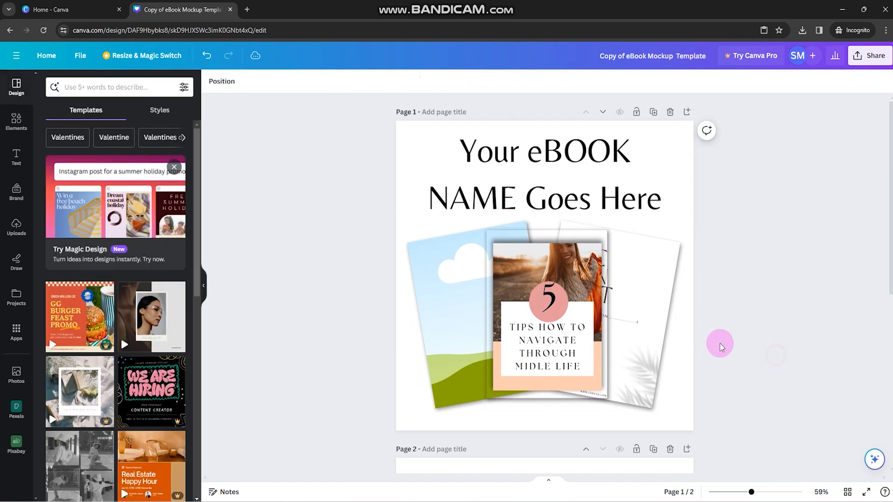
Copy the cover image's shadow style onto the contents page in the right-hand frame.
{"action": "left_click", "coordinate": [533, 321]}
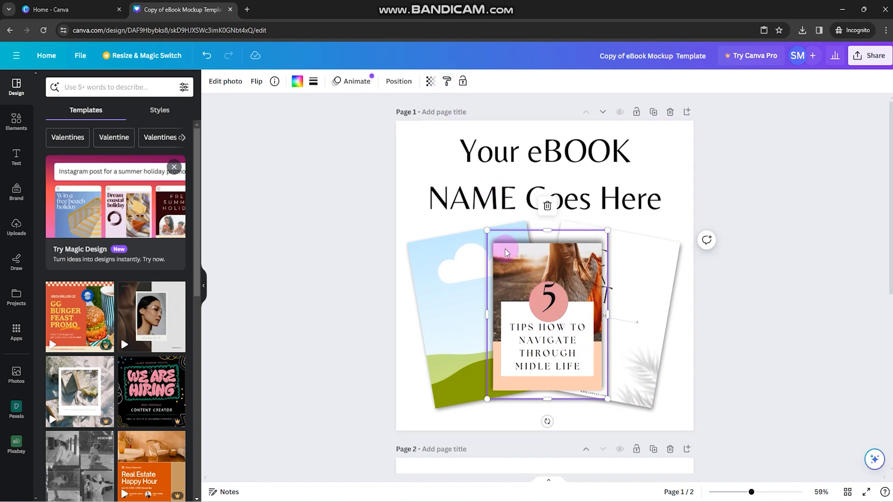
{"action": "left_click", "coordinate": [447, 81]}
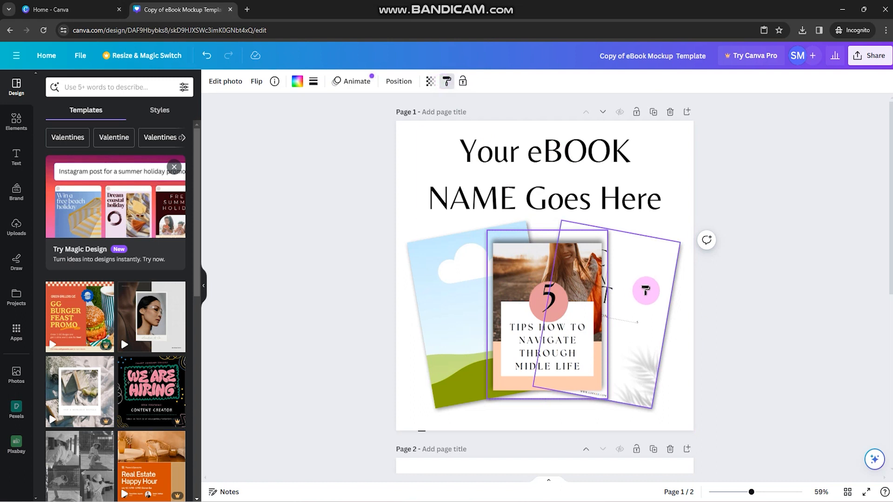
{"action": "left_click", "coordinate": [646, 290]}
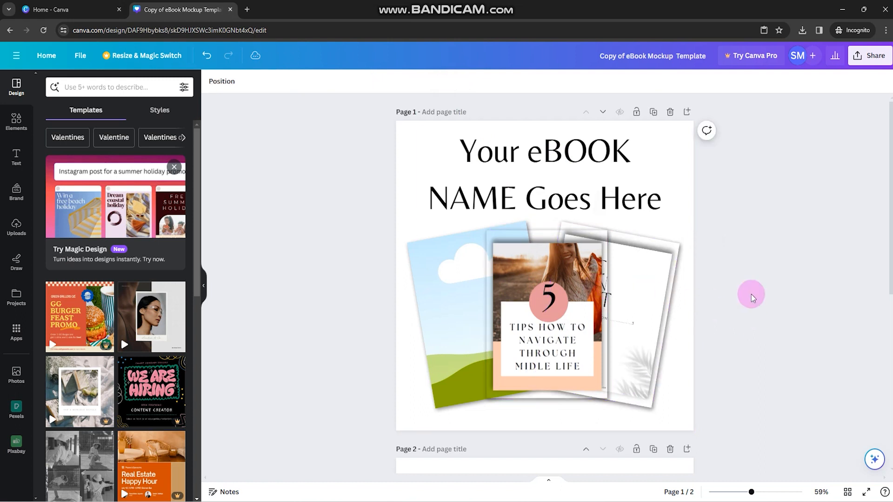
Undo the recent shadow changes on the mockup images.
{"action": "left_click", "coordinate": [208, 56]}
{"action": "left_click", "coordinate": [208, 56]}
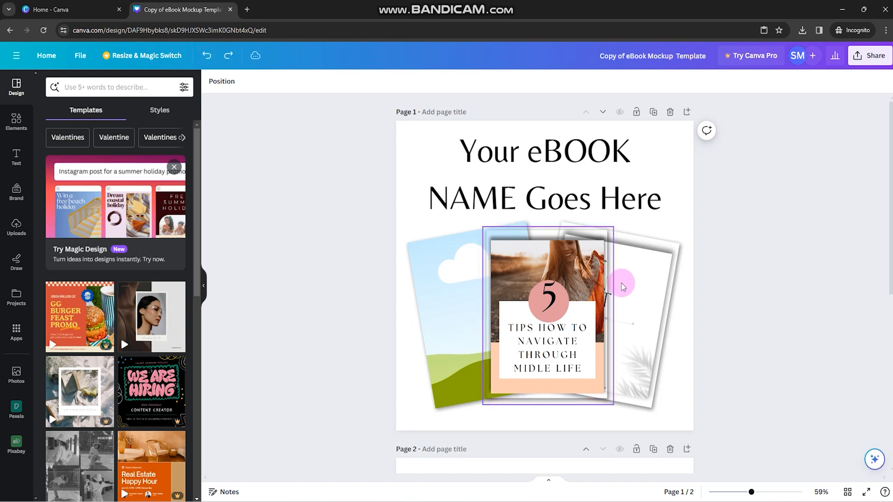
{"action": "left_click", "coordinate": [710, 302]}
{"action": "left_click", "coordinate": [207, 56]}
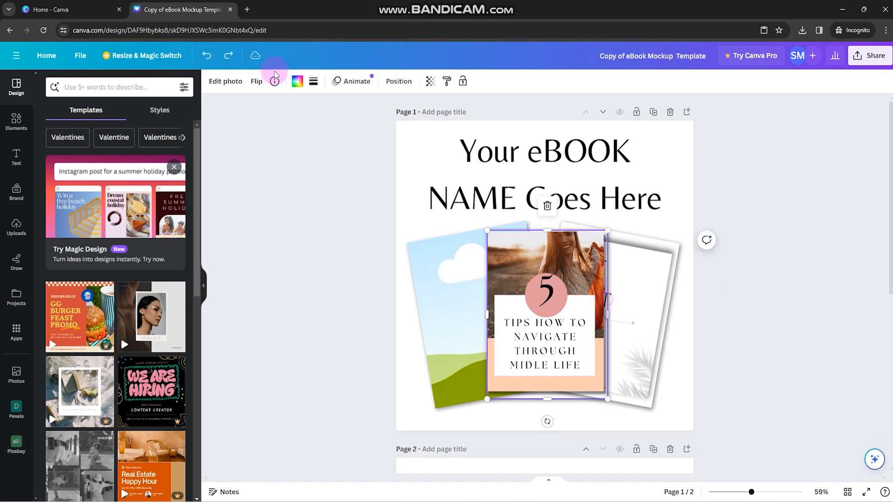
{"action": "key", "text": "ctrl+z"}
{"action": "key", "text": "ctrl+z"}
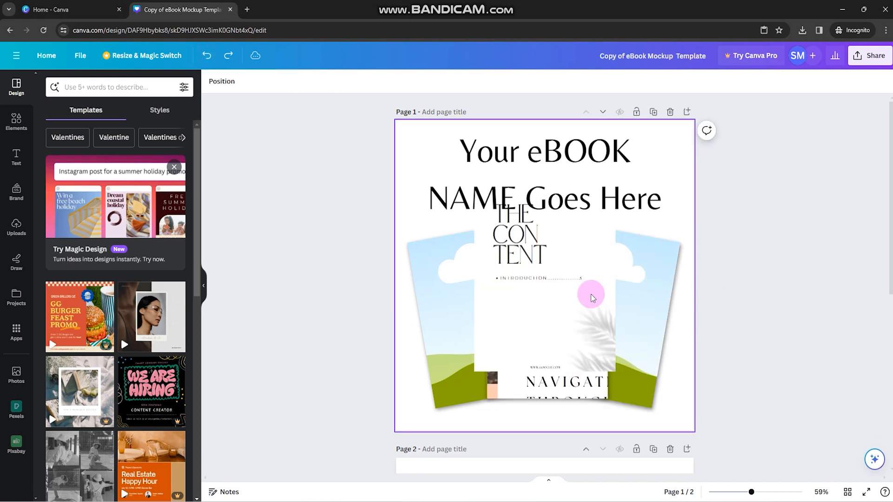
Place the contents page back in the right-hand frame and check the cover's crop in the centre frame.
{"action": "left_click_drag", "start_coordinate": [536, 282], "coordinate": [665, 314]}
{"action": "left_click", "coordinate": [781, 365]}
{"action": "double_click", "coordinate": [533, 333]}
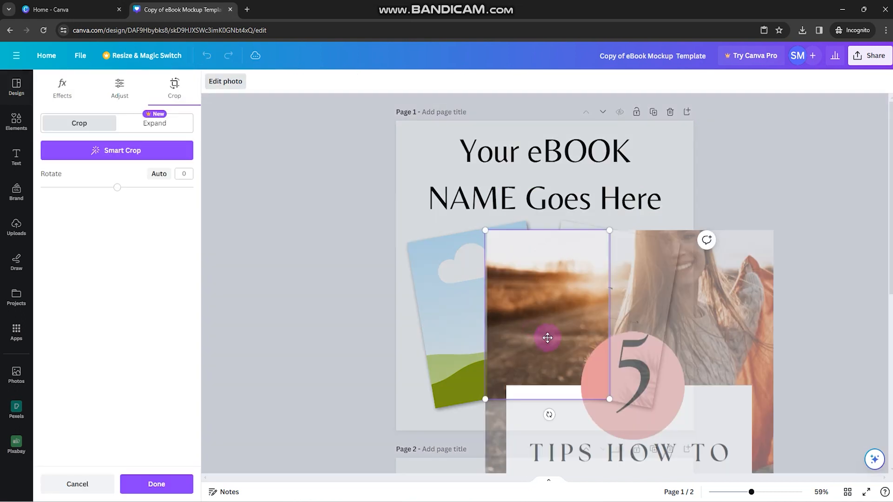
{"action": "left_click", "coordinate": [753, 173]}
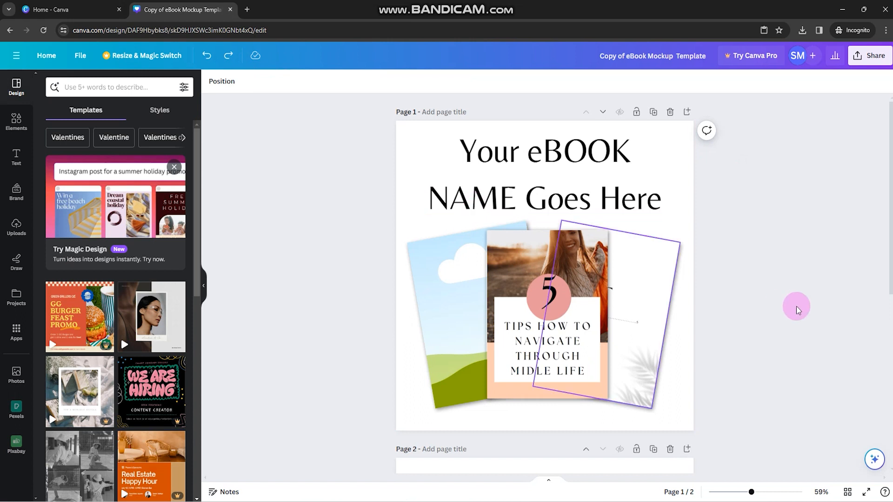
Undo the image placements on page 1 until all three mockup frames are empty.
{"action": "key", "text": "ctrl+z"}
{"action": "key", "text": "ctrl+z"}
{"action": "key", "text": "ctrl+z"}
{"action": "key", "text": "ctrl+z"}
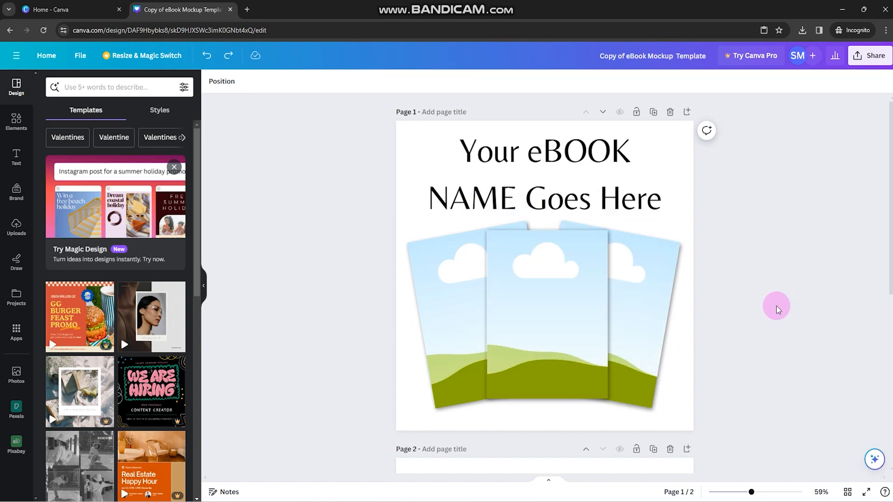
Place the uploaded cover image in the centre frame and the uploaded contents page in the right-hand frame.
{"action": "mouse_move", "coordinate": [572, 500]}
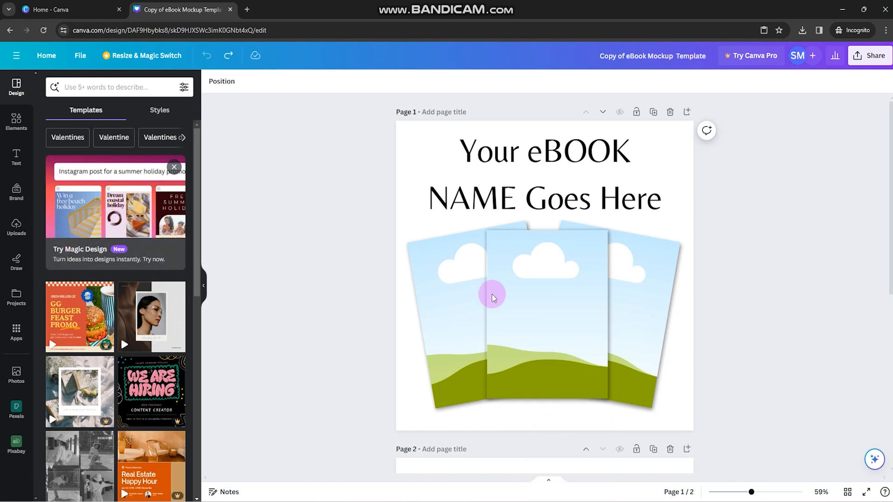
{"action": "left_click", "coordinate": [14, 230]}
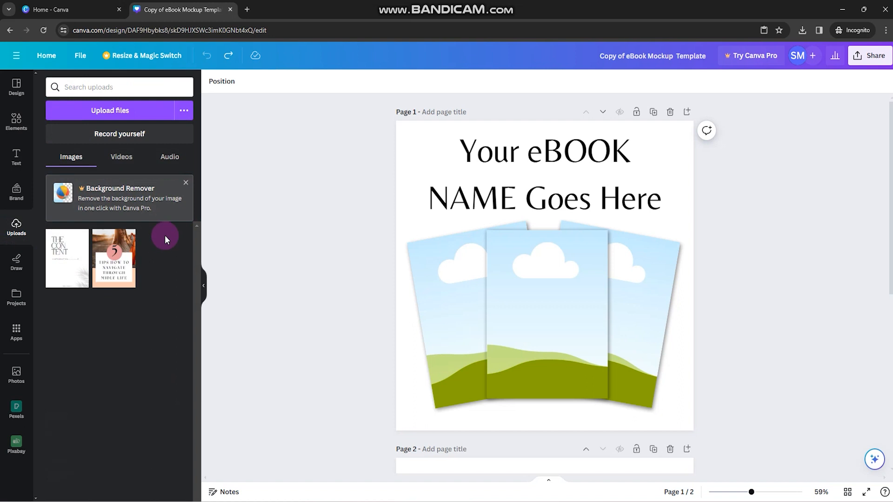
{"action": "left_click_drag", "start_coordinate": [108, 264], "coordinate": [533, 302]}
{"action": "left_click_drag", "start_coordinate": [79, 269], "coordinate": [635, 282]}
Replace the title text on page 1 with "name of your ebook".
{"action": "left_click", "coordinate": [544, 166]}
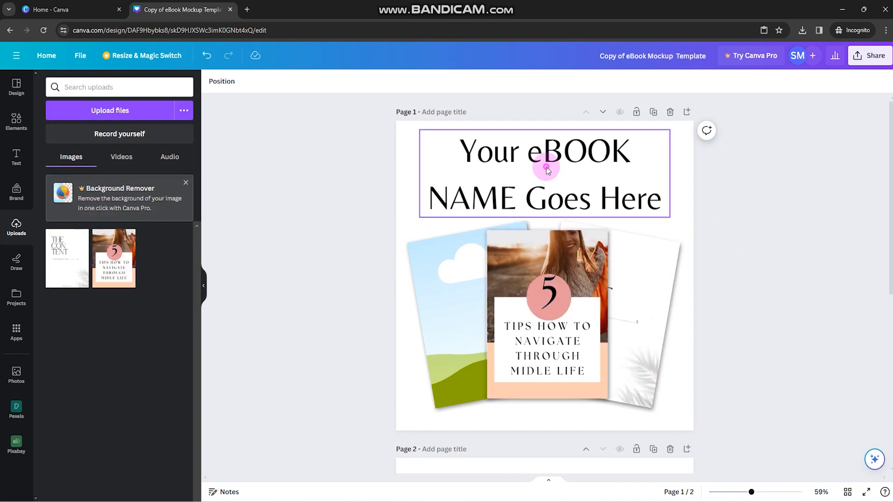
{"action": "left_click", "coordinate": [547, 167]}
{"action": "left_click", "coordinate": [546, 167]}
{"action": "type", "text": "name"}
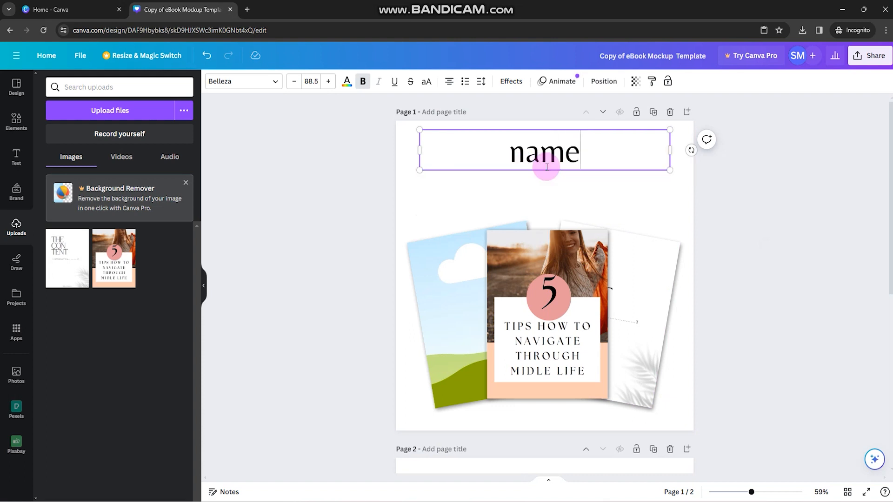
{"action": "type", "text": " of your ebook"}
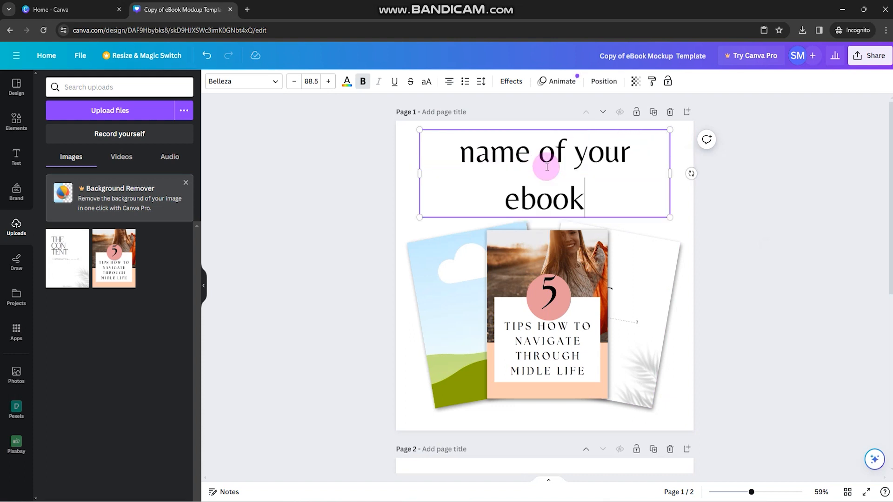
{"action": "left_click", "coordinate": [686, 235]}
Add a blank page 3 after the second mockup page.
{"action": "scroll", "coordinate": [716, 253], "scroll_direction": "down", "scroll_amount": 7}
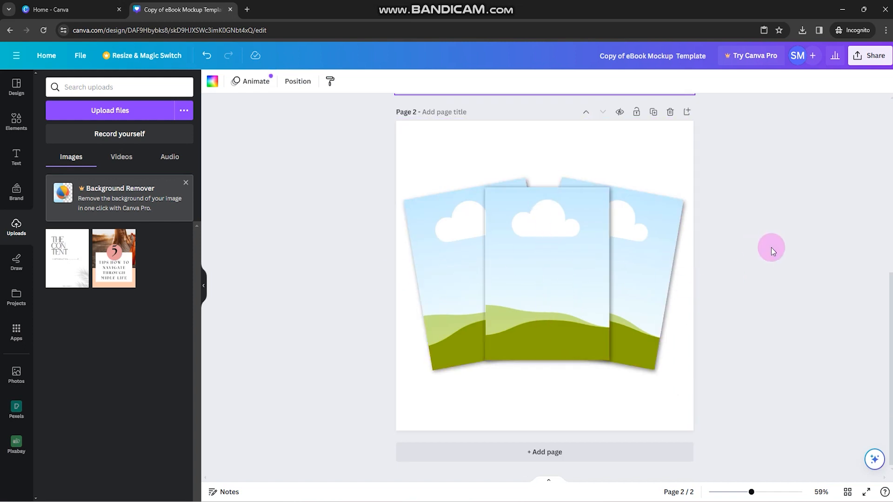
{"action": "scroll", "coordinate": [608, 233], "scroll_direction": "up", "scroll_amount": 7}
{"action": "scroll", "coordinate": [568, 181], "scroll_direction": "down", "scroll_amount": 5}
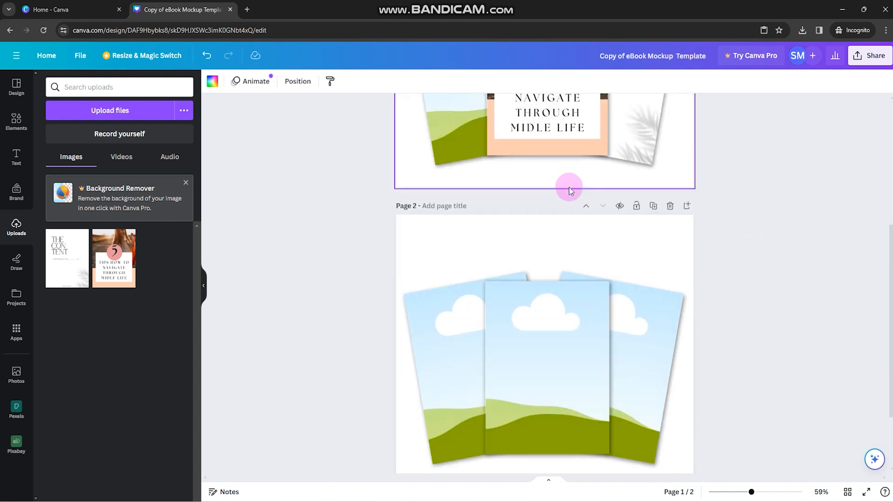
{"action": "scroll", "coordinate": [579, 272], "scroll_direction": "down", "scroll_amount": 2}
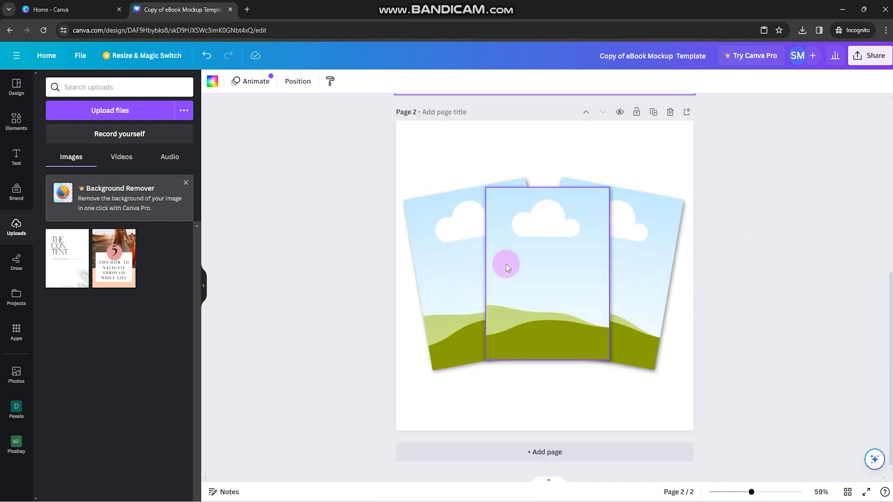
{"action": "left_click", "coordinate": [528, 452]}
{"action": "left_click", "coordinate": [522, 229]}
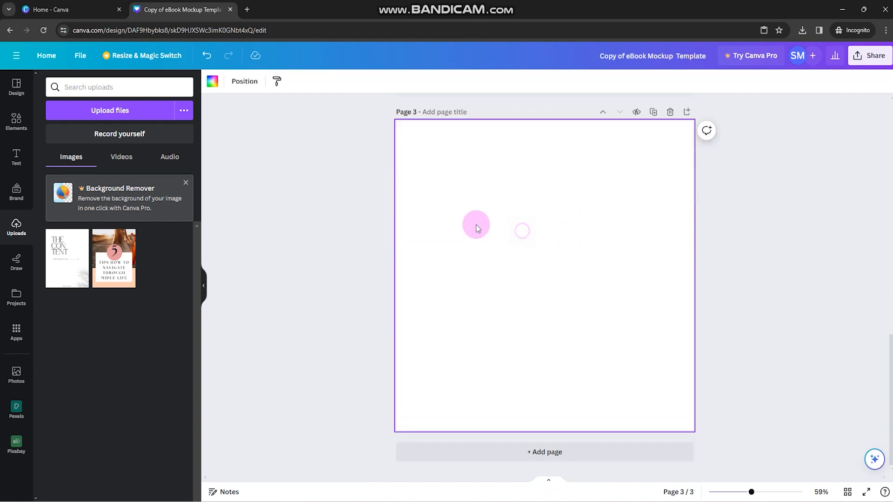
Search the elements for "frame" and browse the full set of frame results for a book-shaped one.
{"action": "left_click", "coordinate": [17, 134]}
{"action": "left_click", "coordinate": [93, 90]}
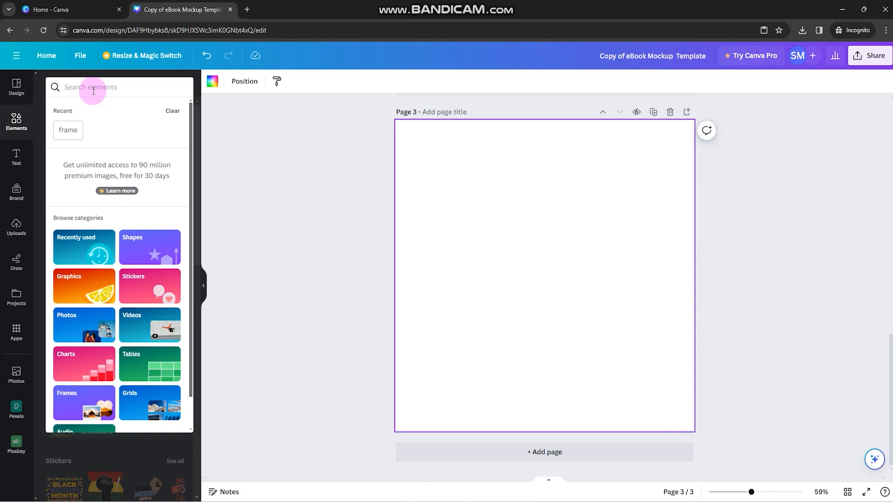
{"action": "type", "text": "frame"}
{"action": "key", "text": "Return"}
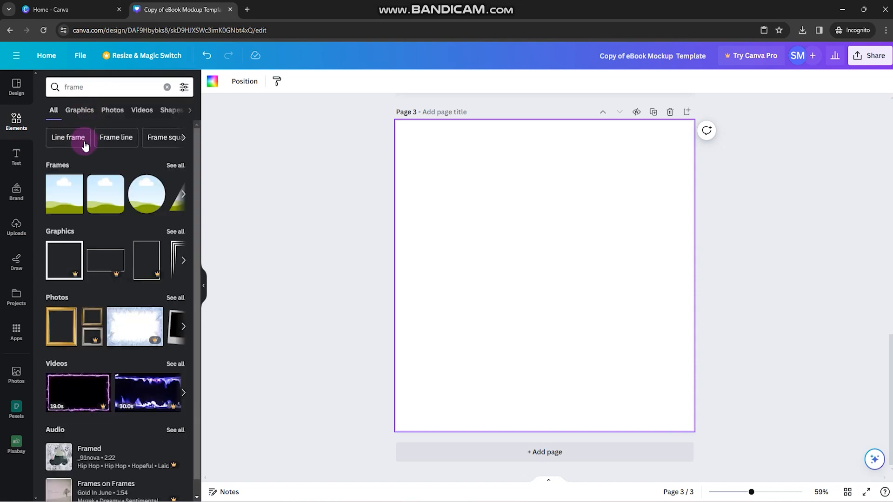
{"action": "left_click", "coordinate": [169, 169]}
{"action": "scroll", "coordinate": [119, 259], "scroll_direction": "down", "scroll_amount": 5}
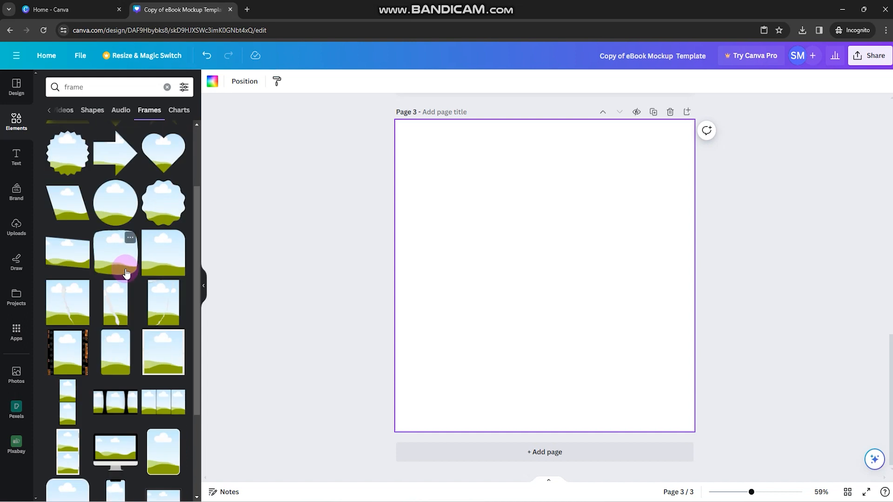
{"action": "scroll", "coordinate": [132, 279], "scroll_direction": "down", "scroll_amount": 2}
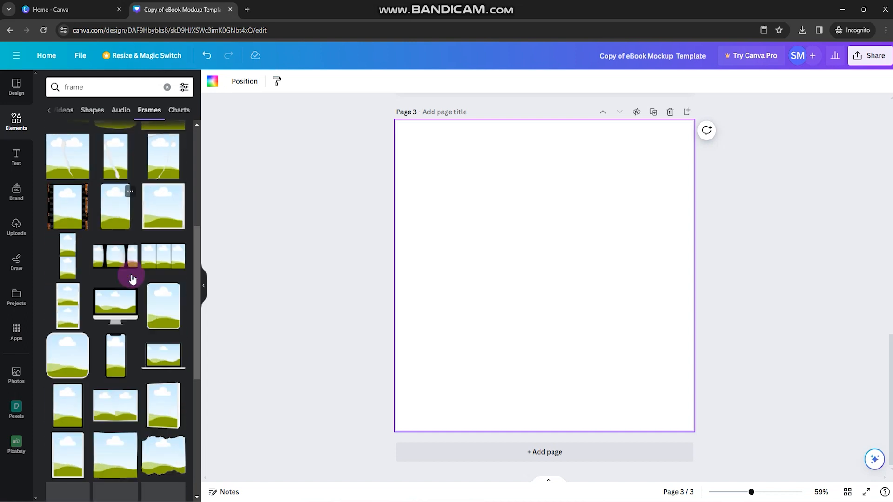
Insert the upright 3D book frame on page 3, enlarge it and centre it horizontally.
{"action": "left_click", "coordinate": [173, 393]}
{"action": "left_click_drag", "start_coordinate": [604, 355], "coordinate": [658, 428]}
{"action": "left_click_drag", "start_coordinate": [592, 329], "coordinate": [568, 313]}
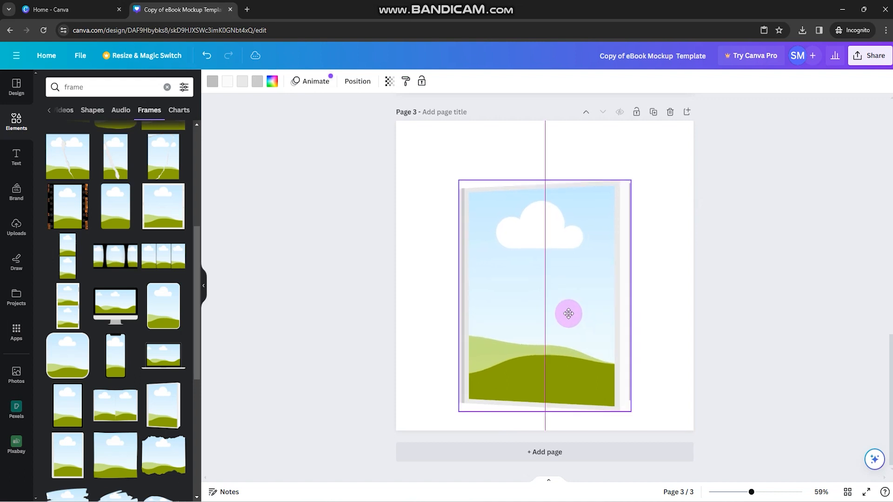
{"action": "left_click", "coordinate": [646, 322]}
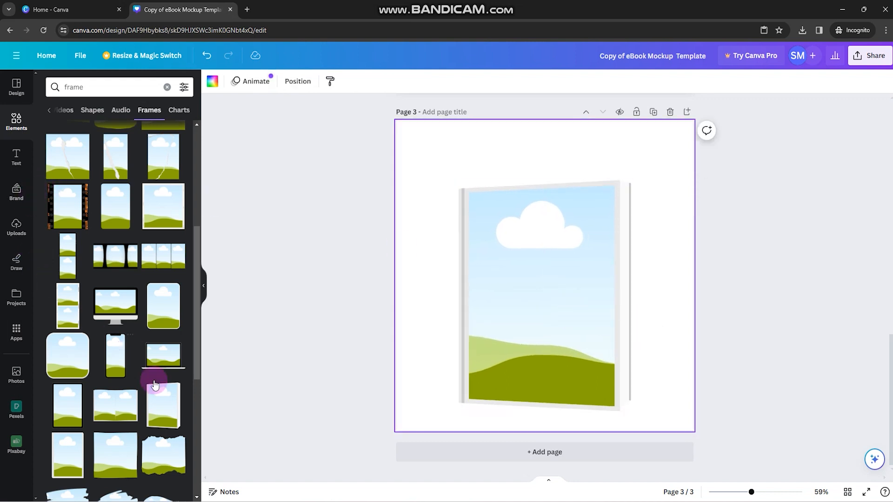
Fill the 3D book frame on page 3 with the uploaded cover image.
{"action": "left_click", "coordinate": [14, 228]}
{"action": "left_click_drag", "start_coordinate": [114, 259], "coordinate": [572, 249]}
{"action": "left_click", "coordinate": [783, 284]}
Enlarge the book mockup on page 3 until it nearly fills the page height and centre it.
{"action": "left_click", "coordinate": [546, 272]}
{"action": "left_click_drag", "start_coordinate": [619, 364], "coordinate": [663, 403]}
{"action": "left_click_drag", "start_coordinate": [574, 358], "coordinate": [564, 359]}
{"action": "left_click", "coordinate": [704, 352]}
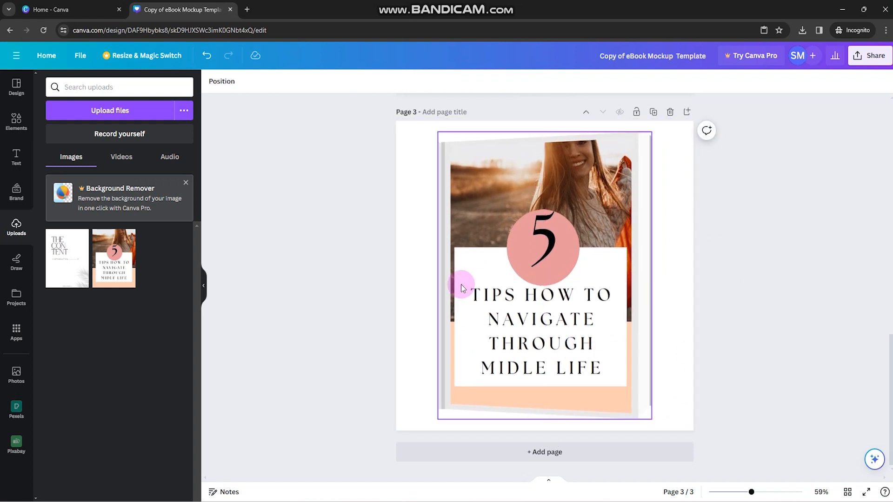
Add page 4 and place another upright 3D book frame in its upper middle area.
{"action": "left_click", "coordinate": [535, 451]}
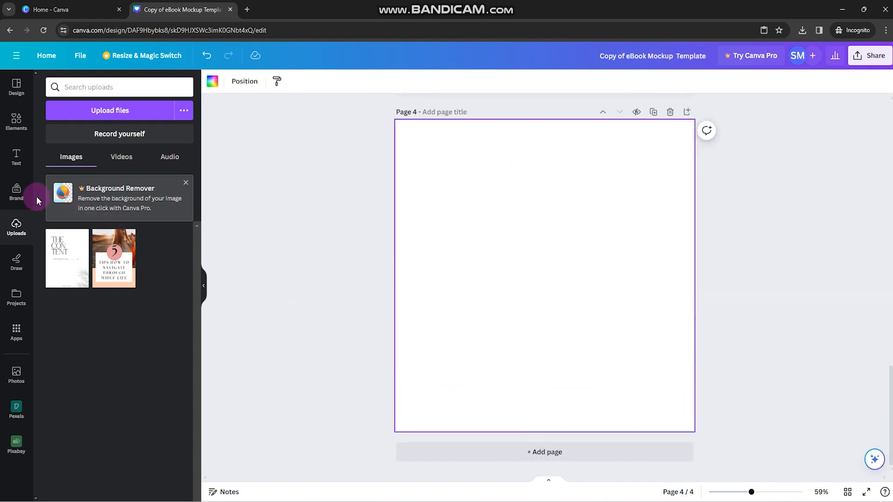
{"action": "left_click", "coordinate": [16, 118]}
{"action": "left_click", "coordinate": [172, 386]}
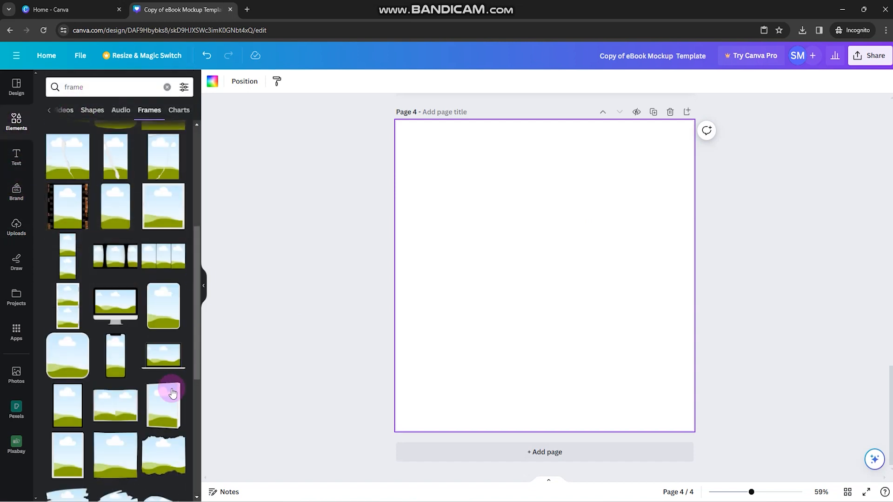
{"action": "left_click_drag", "start_coordinate": [603, 354], "coordinate": [556, 290]}
{"action": "left_click_drag", "start_coordinate": [551, 289], "coordinate": [546, 293]}
Add an open-book frame overlapping the lower left of the upright book on page 4 and tilt it slightly counterclockwise.
{"action": "left_click_drag", "start_coordinate": [117, 417], "coordinate": [498, 365]}
{"action": "left_click_drag", "start_coordinate": [495, 426], "coordinate": [514, 426]}
{"action": "mouse_move", "coordinate": [583, 385]}
{"action": "left_mouse_down"}
{"action": "mouse_move", "coordinate": [588, 391]}
{"action": "mouse_move", "coordinate": [578, 380]}
{"action": "left_mouse_up"}
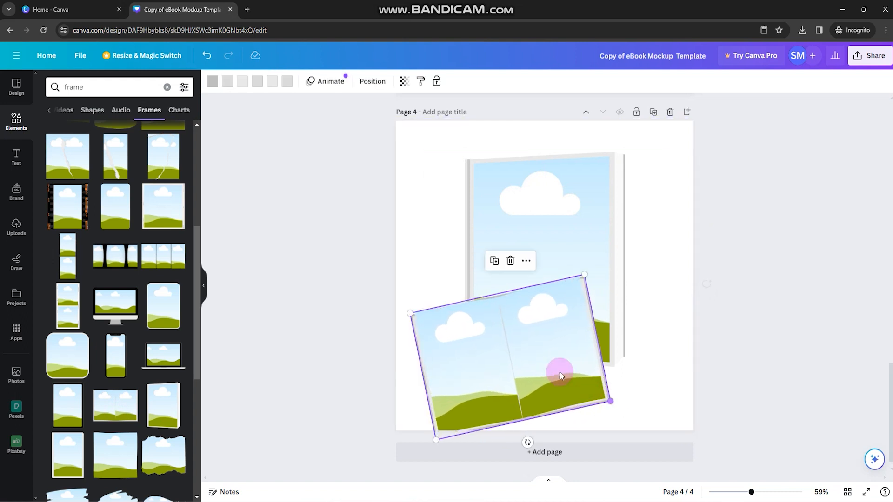
{"action": "left_click", "coordinate": [534, 351]}
{"action": "left_click_drag", "start_coordinate": [526, 427], "coordinate": [522, 427]}
{"action": "left_click", "coordinate": [682, 349]}
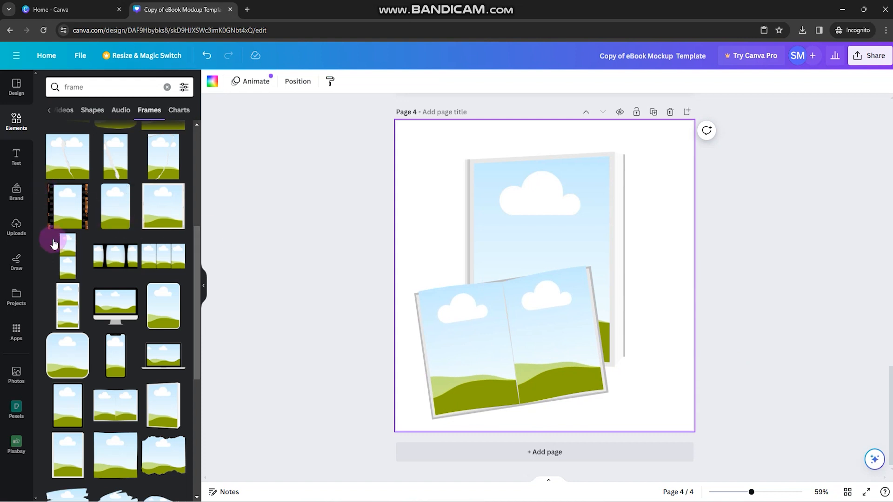
Fill the upright book and the open book's left page with the cover image, and its right page with the contents page.
{"action": "left_click", "coordinate": [31, 239]}
{"action": "left_click_drag", "start_coordinate": [114, 259], "coordinate": [508, 255]}
{"action": "left_click_drag", "start_coordinate": [67, 258], "coordinate": [451, 344]}
{"action": "left_click_drag", "start_coordinate": [114, 258], "coordinate": [465, 354]}
{"action": "left_click_drag", "start_coordinate": [66, 251], "coordinate": [554, 309]}
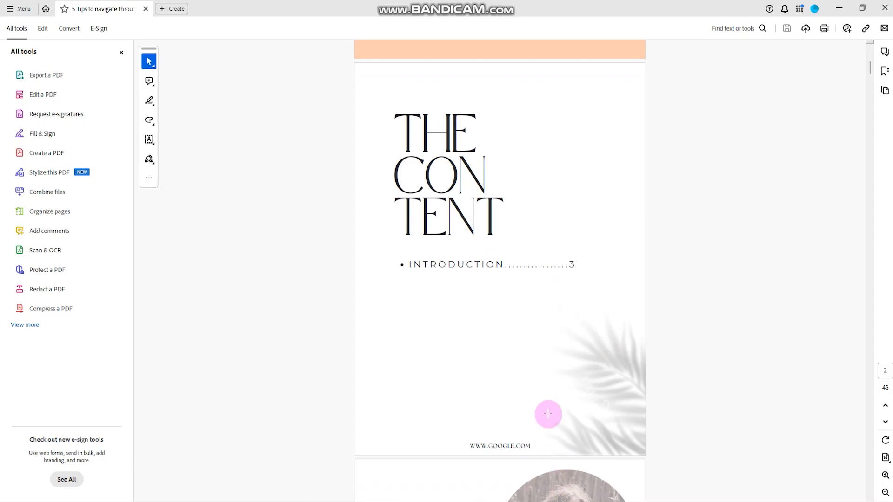
Switch to the eBook PDF in Acrobat and capture the whole "Hello!" page with Snipping Tool.
{"action": "scroll", "coordinate": [487, 311], "scroll_direction": "down", "scroll_amount": 3}
{"action": "scroll", "coordinate": [487, 310], "scroll_direction": "down", "scroll_amount": 5}
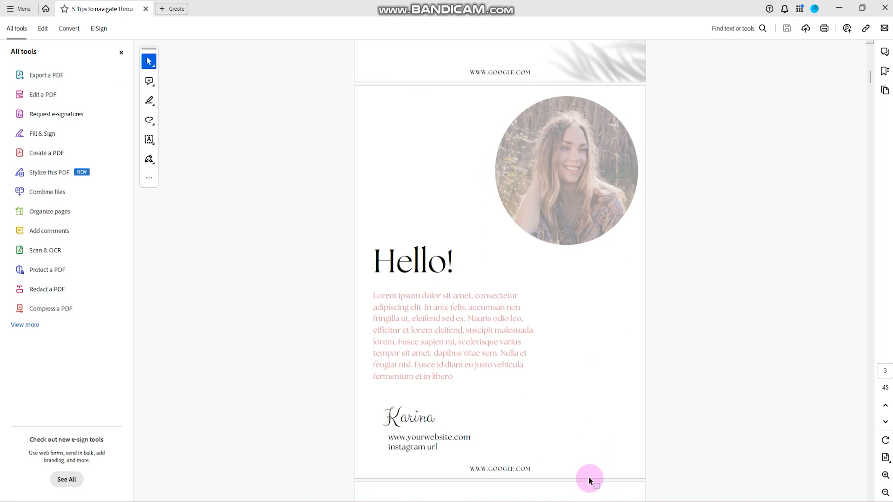
{"action": "left_click", "coordinate": [597, 501]}
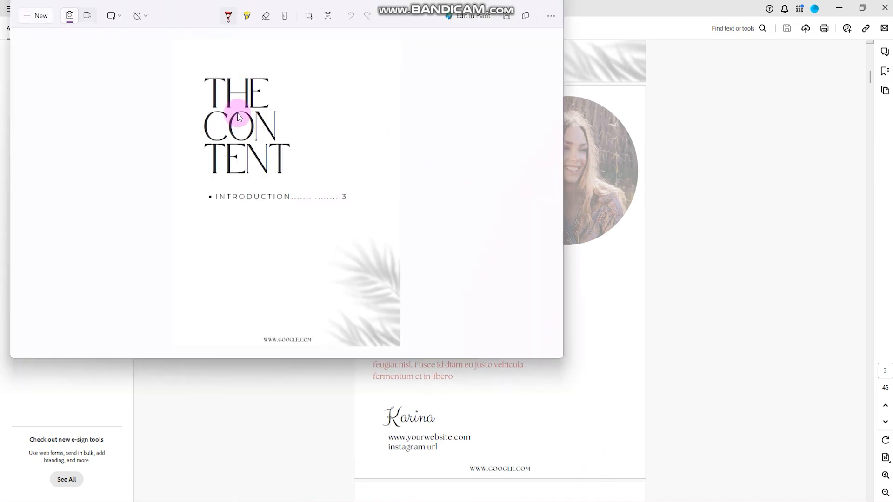
{"action": "left_click", "coordinate": [39, 16]}
{"action": "left_click_drag", "start_coordinate": [356, 87], "coordinate": [644, 477]}
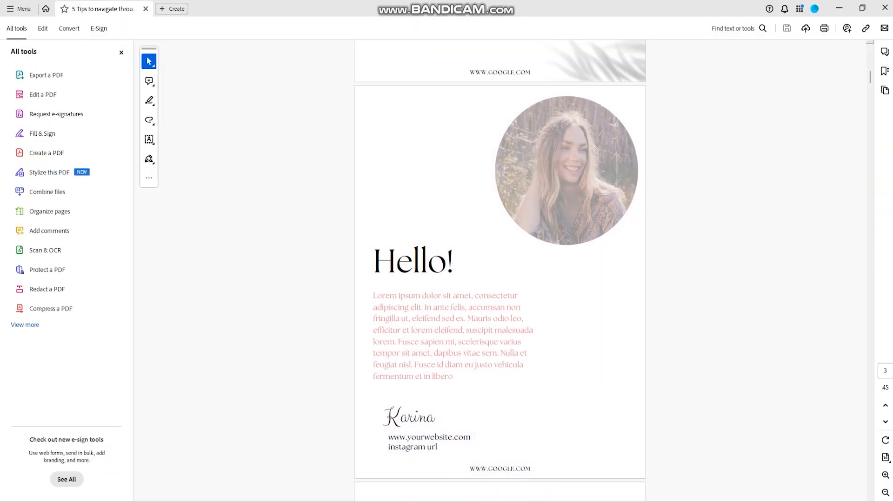
Return to Canva, paste the "Hello!" page capture and place it in the open book's right page, dismissing the AI image generator offer.
{"action": "mouse_move", "coordinate": [490, 501]}
{"action": "left_click", "coordinate": [527, 468]}
{"action": "left_click", "coordinate": [510, 335]}
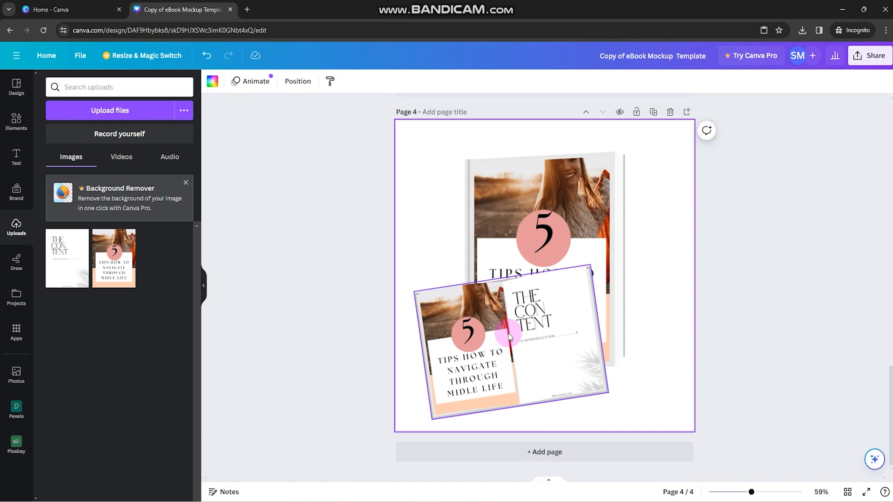
{"action": "key", "text": "ctrl+v"}
{"action": "left_click_drag", "start_coordinate": [68, 256], "coordinate": [576, 292]}
{"action": "left_click", "coordinate": [832, 257]}
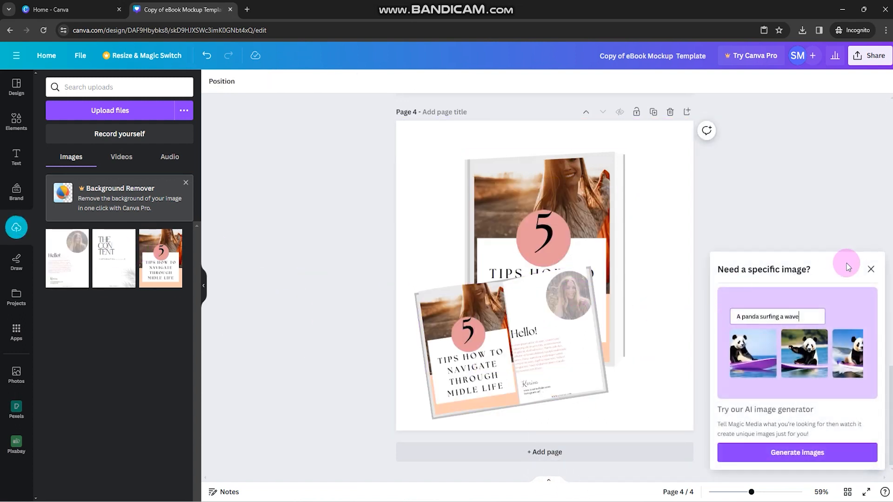
{"action": "left_click", "coordinate": [870, 269]}
Shift the "Hello!" page image slightly to the right within its frame and recheck its crop.
{"action": "double_click", "coordinate": [547, 329]}
{"action": "left_click_drag", "start_coordinate": [550, 328], "coordinate": [558, 327]}
{"action": "left_click", "coordinate": [758, 353]}
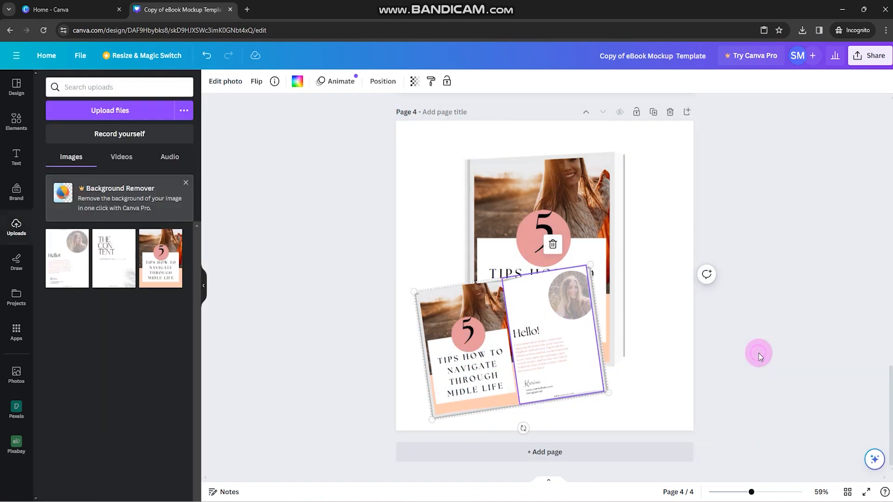
{"action": "left_click", "coordinate": [505, 305]}
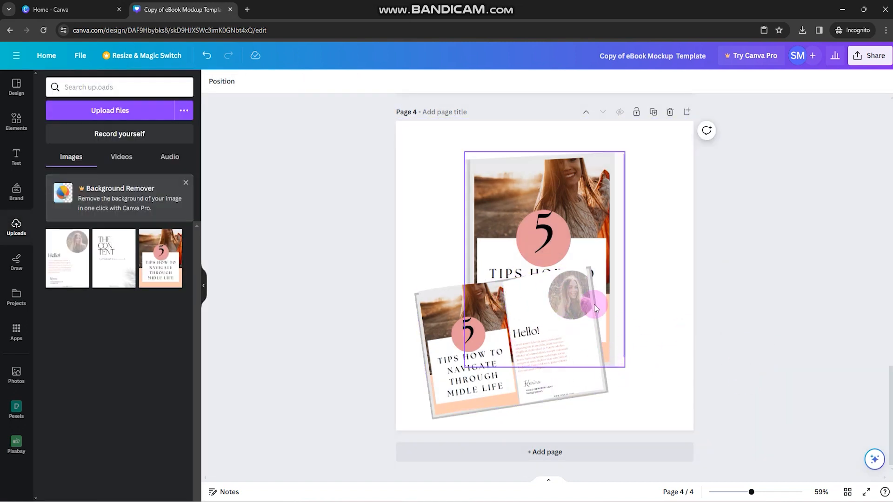
{"action": "left_click", "coordinate": [576, 331]}
{"action": "double_click", "coordinate": [577, 331]}
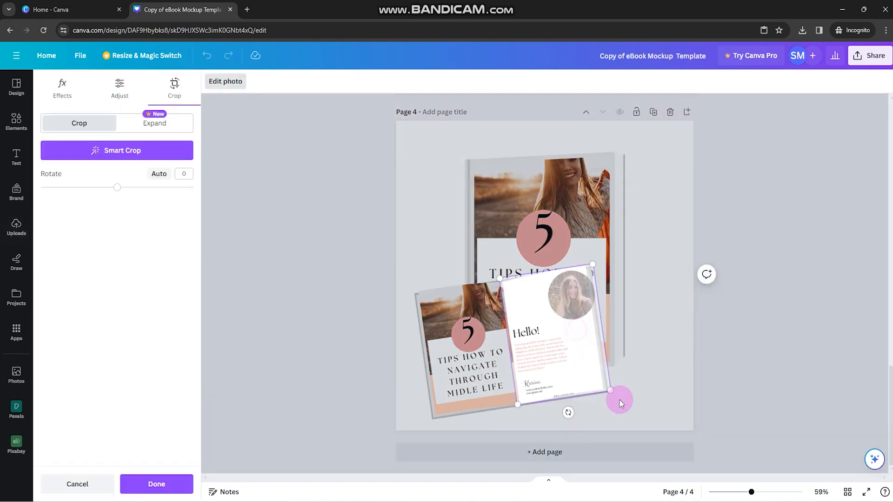
{"action": "left_click", "coordinate": [731, 356]}
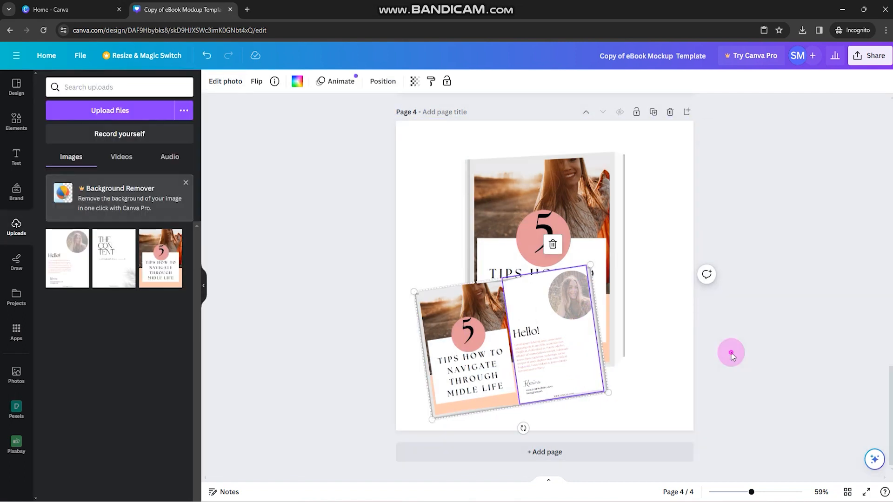
Move the open-book mockup on page 4 slightly lower.
{"action": "left_click", "coordinate": [547, 342]}
{"action": "left_click_drag", "start_coordinate": [529, 350], "coordinate": [531, 355]}
{"action": "left_click", "coordinate": [727, 323]}
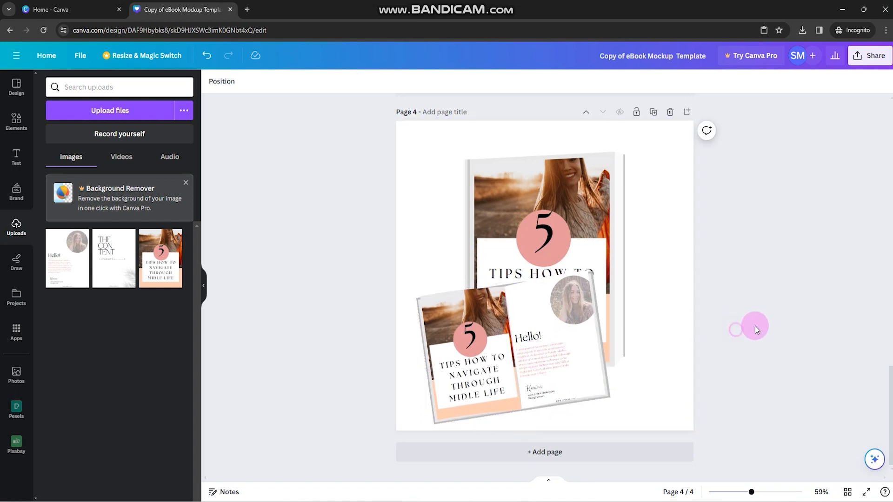
Rename the design as "Tips to navigate through life".
{"action": "scroll", "coordinate": [755, 325], "scroll_direction": "up", "scroll_amount": 3}
{"action": "left_click", "coordinate": [626, 56]}
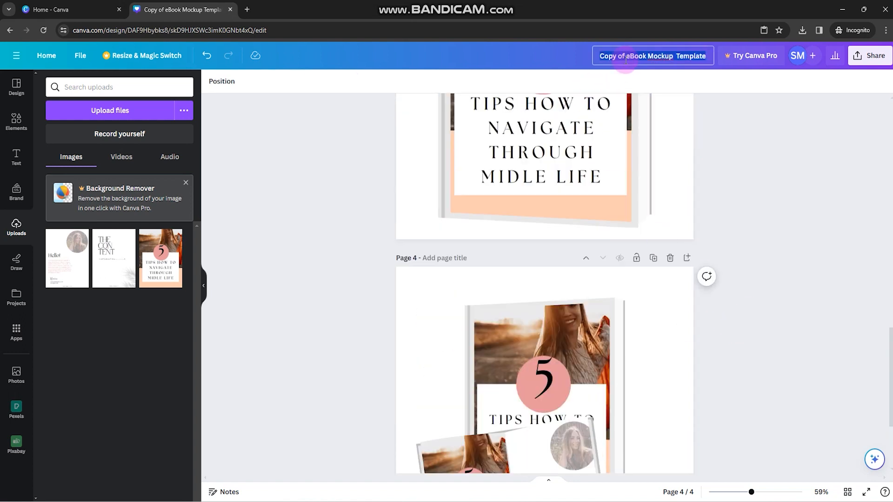
{"action": "type", "text": "Tips to navigate through life"}
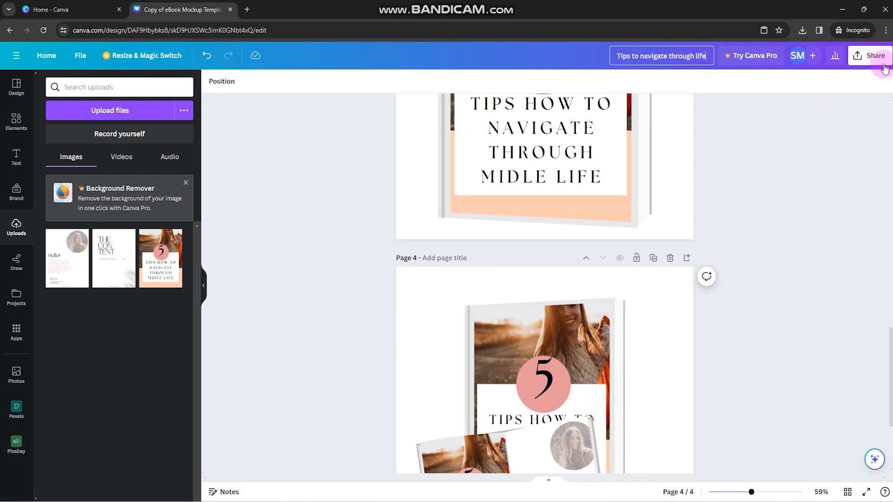
Review the design's download settings for PNG export of all pages, and close them.
{"action": "left_click", "coordinate": [884, 68]}
{"action": "left_click", "coordinate": [742, 293]}
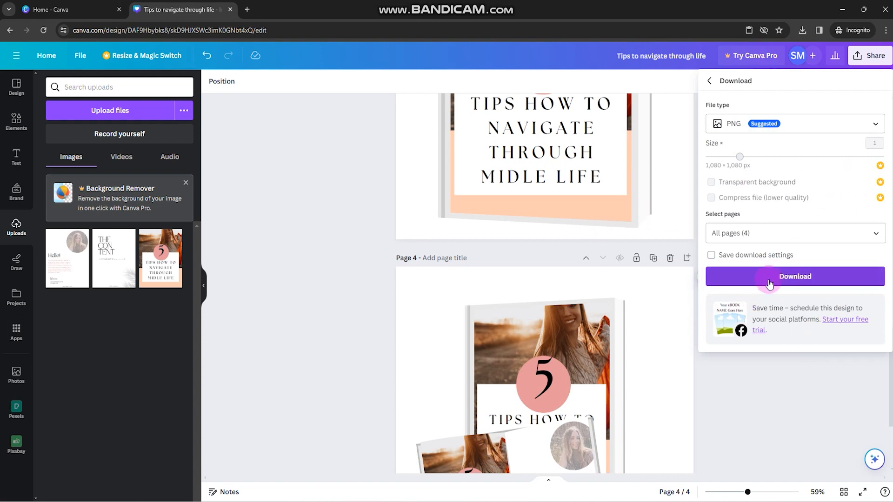
{"action": "left_click", "coordinate": [758, 351]}
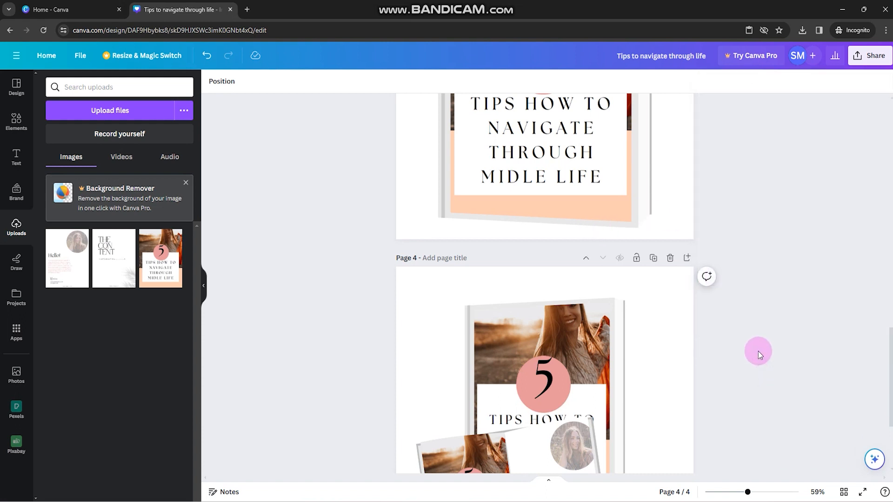
{"action": "scroll", "coordinate": [758, 348], "scroll_direction": "up", "scroll_amount": 1}
{"action": "scroll", "coordinate": [758, 349], "scroll_direction": "up", "scroll_amount": 3}
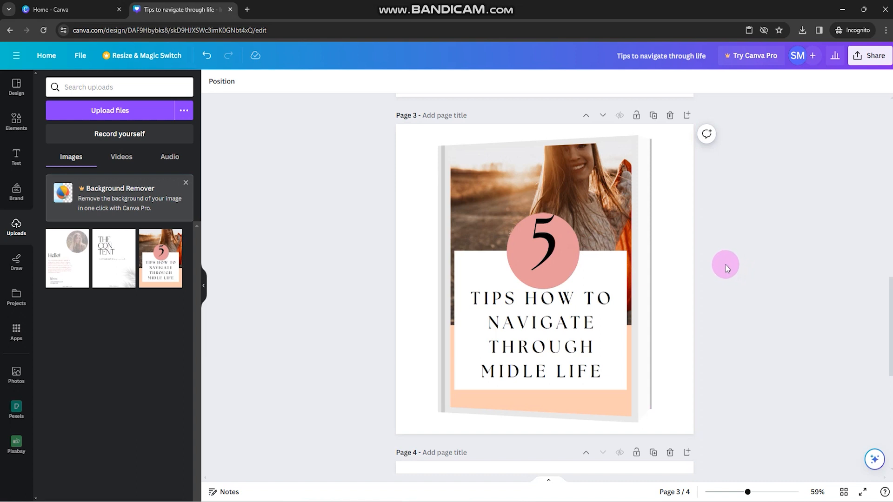
{"action": "left_click_drag", "start_coordinate": [614, 239], "coordinate": [552, 263]}
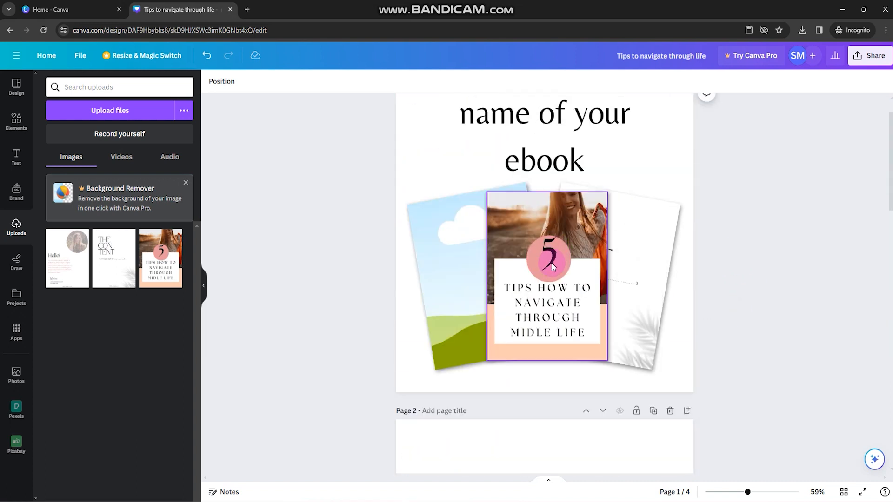
{"action": "scroll", "coordinate": [623, 279], "scroll_direction": "up", "scroll_amount": 1}
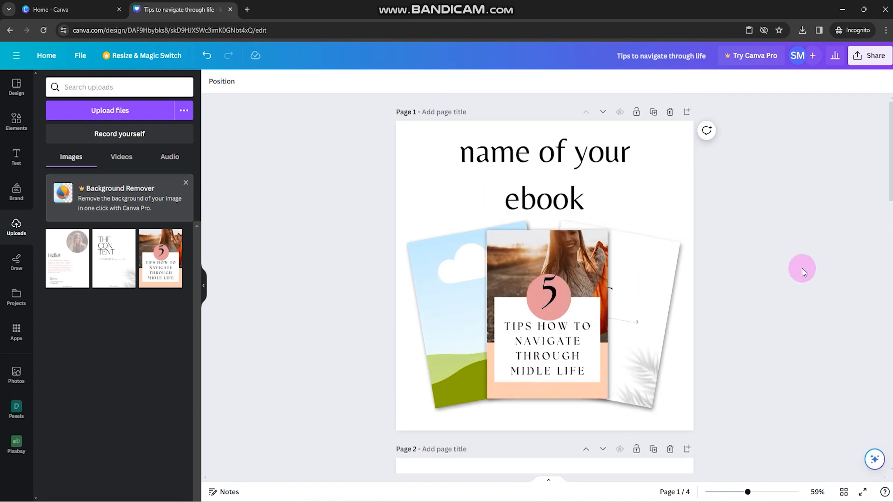